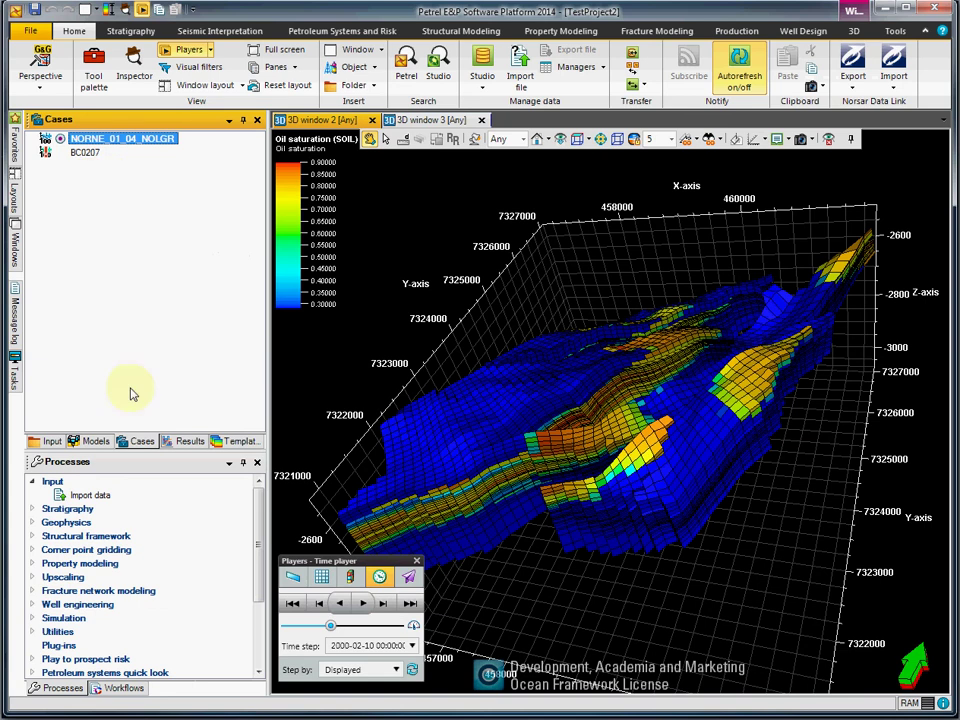
- Show the Results tree with Oil saturation (SOIL) and nudge the time slider to another step
{"action": "left_click", "coordinate": [185, 441]}
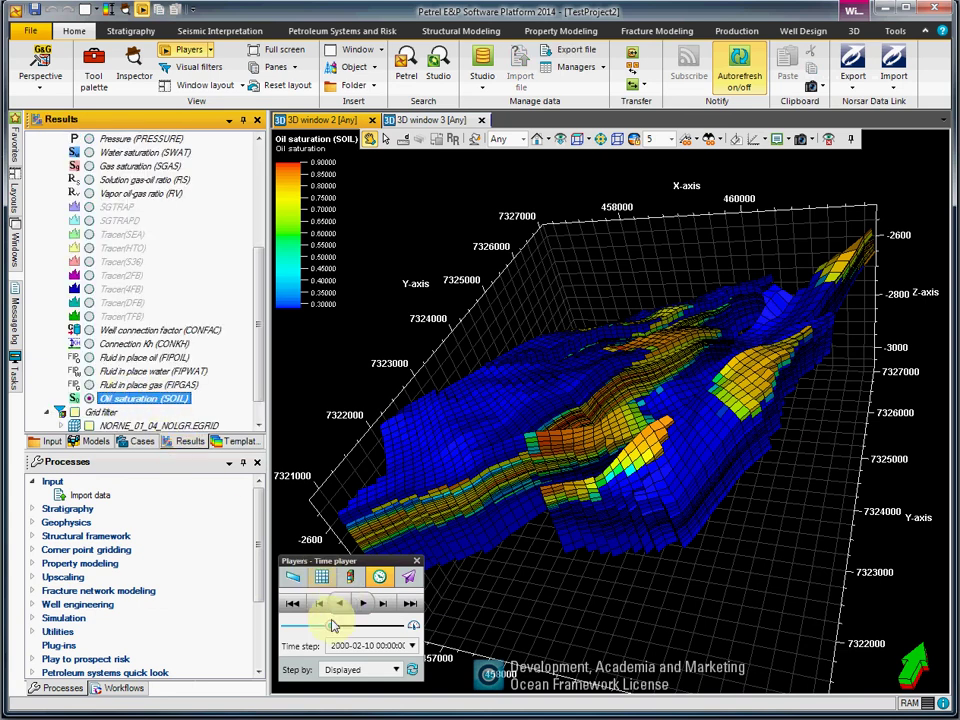
{"action": "left_click_drag", "start_coordinate": [396, 625], "coordinate": [331, 633]}
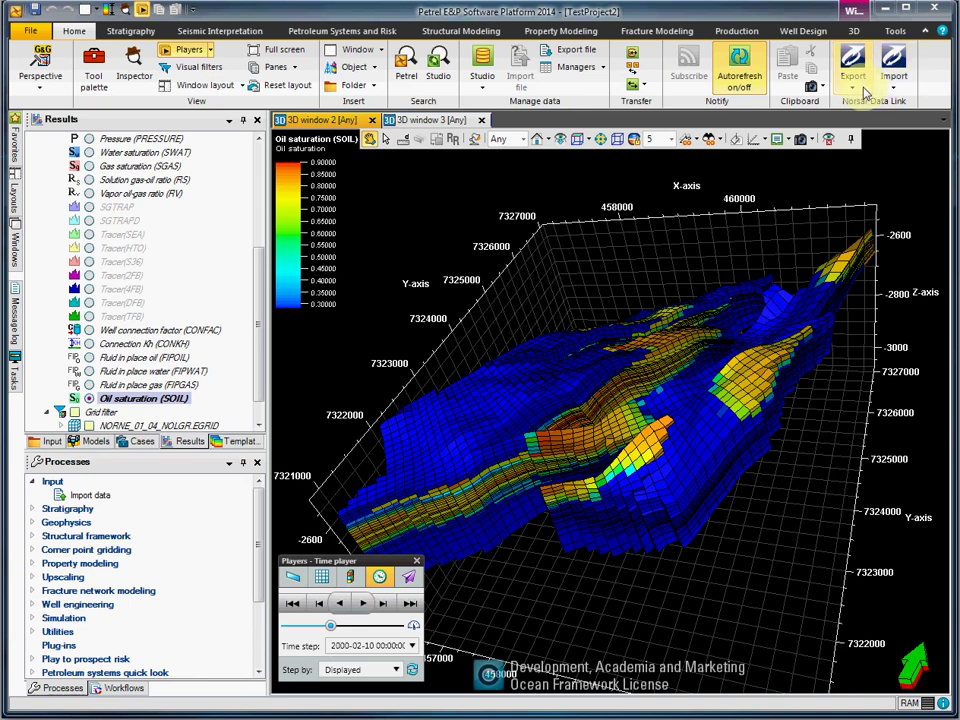
- Start a NORSAR simulation grid results export with NORNE_01_04_NOLGR as the case
{"action": "left_click", "coordinate": [862, 90]}
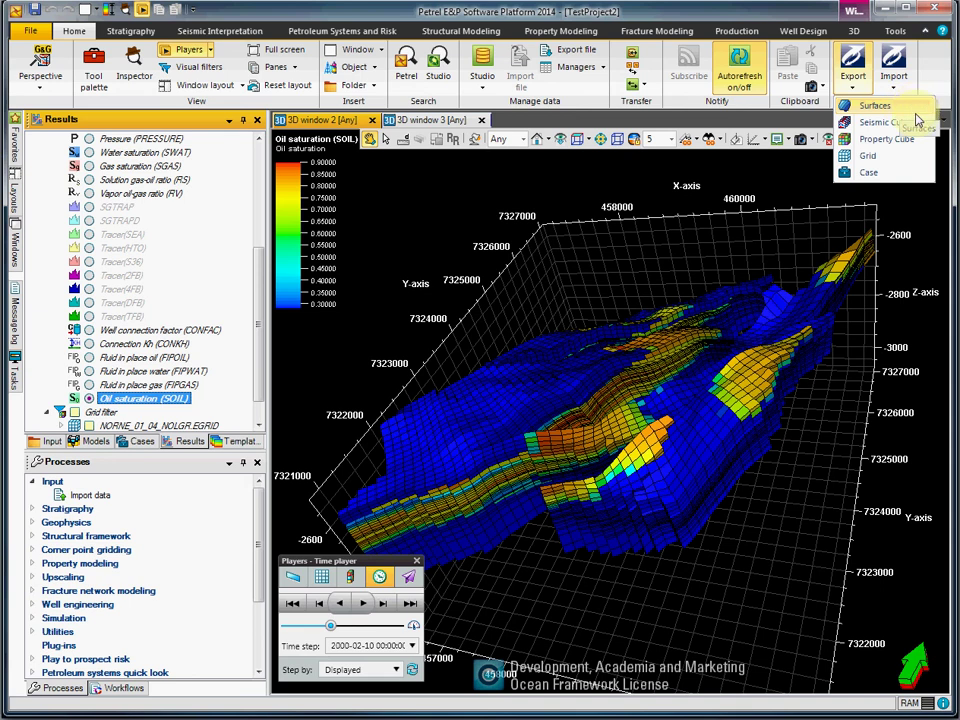
{"action": "left_click", "coordinate": [900, 178]}
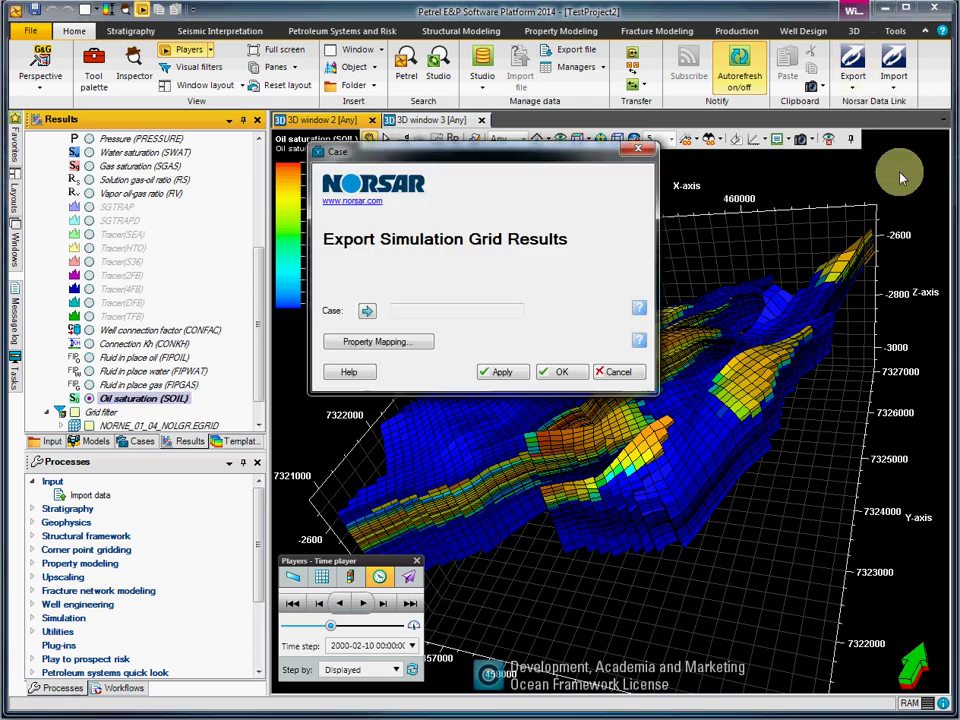
{"action": "left_click_drag", "start_coordinate": [478, 158], "coordinate": [437, 145]}
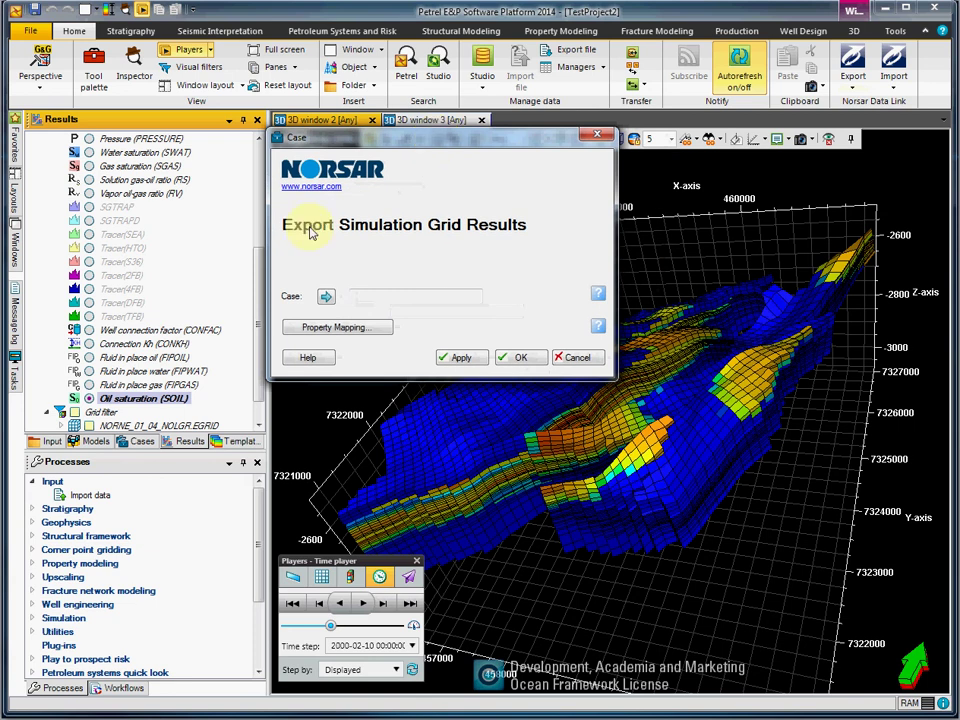
{"action": "left_click", "coordinate": [143, 442]}
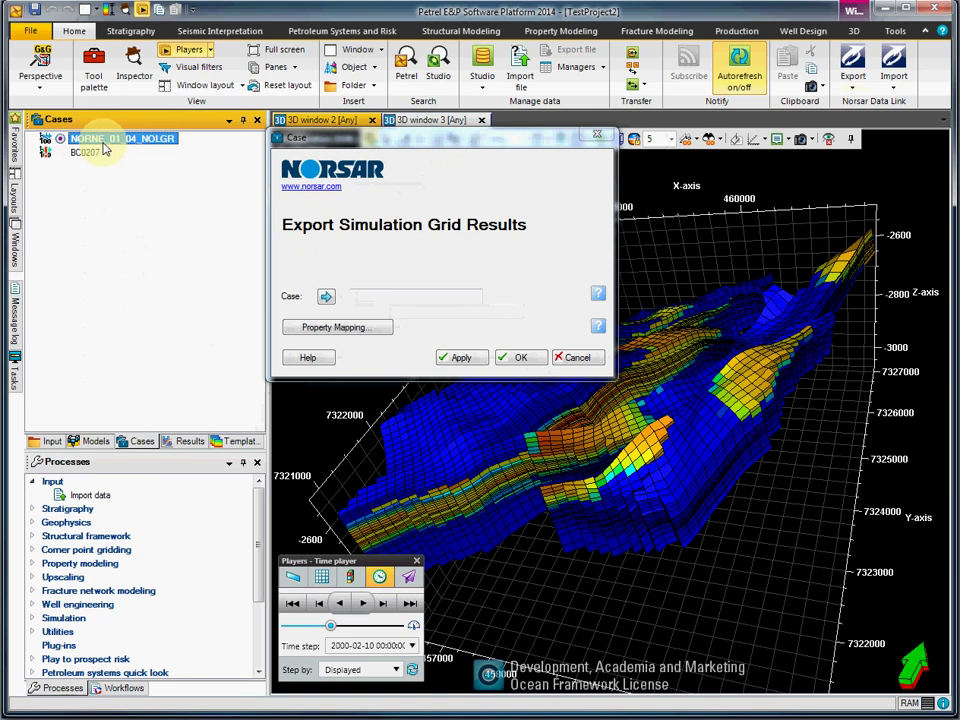
{"action": "left_click", "coordinate": [330, 300]}
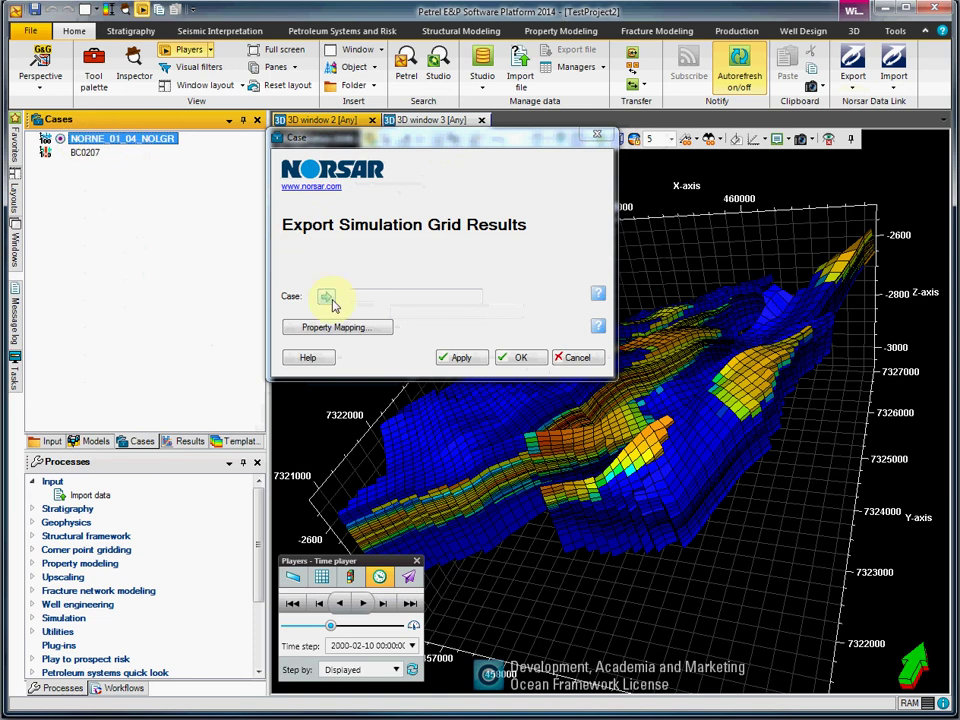
{"action": "left_click", "coordinate": [328, 299]}
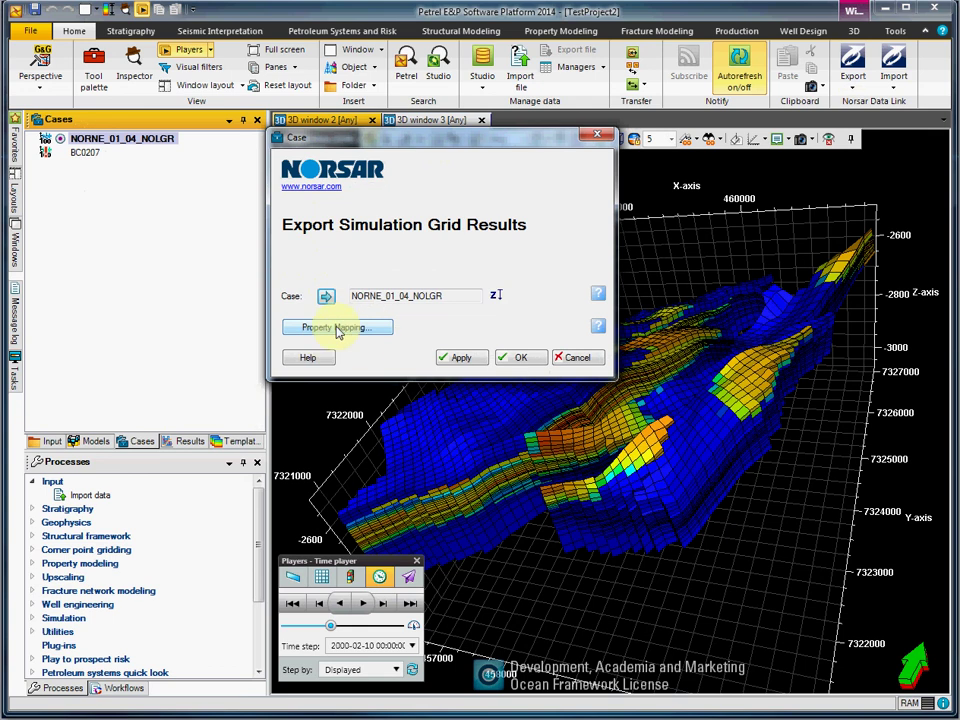
- In Property Mapping, keep only Oil saturation (SOIL), mapped to NORSAR property SOIL
{"action": "left_click", "coordinate": [337, 330]}
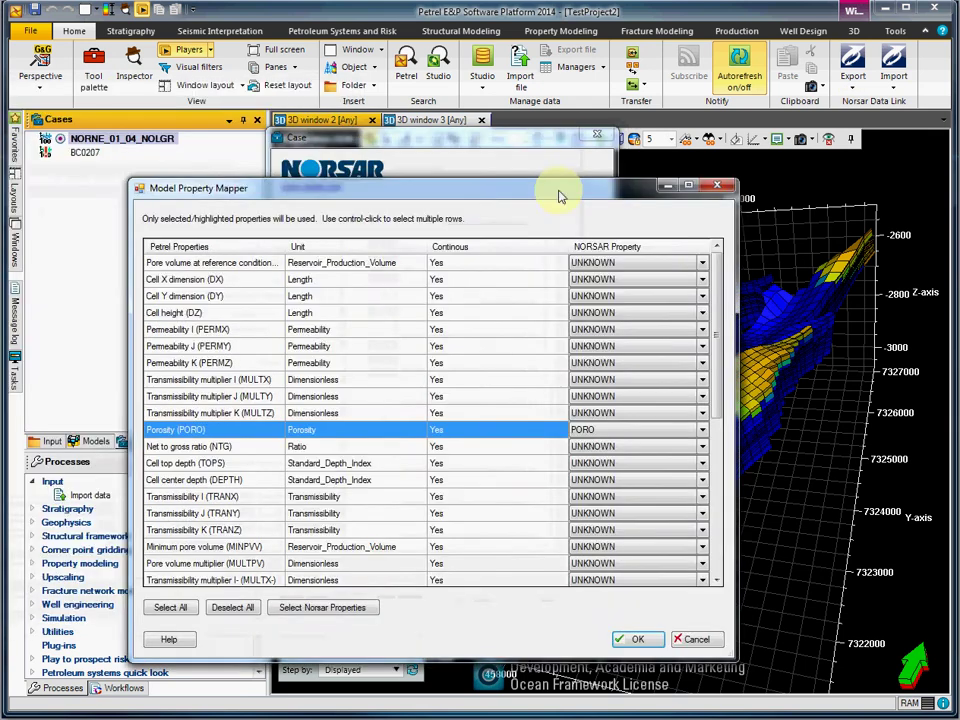
{"action": "left_click_drag", "start_coordinate": [420, 179], "coordinate": [552, 190]}
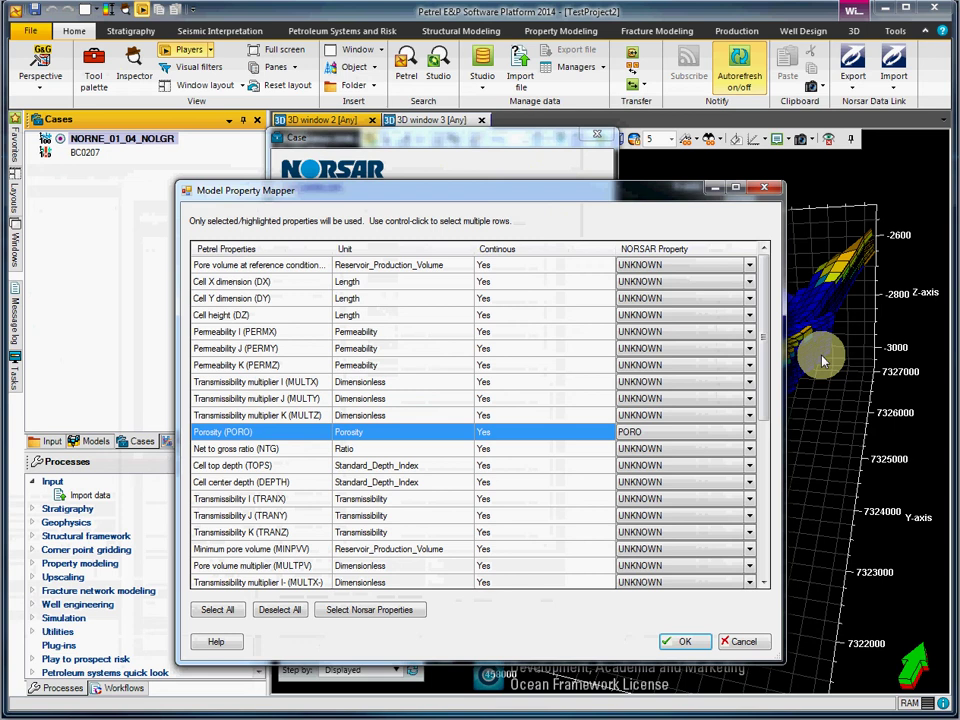
{"action": "left_click_drag", "start_coordinate": [778, 352], "coordinate": [757, 530]}
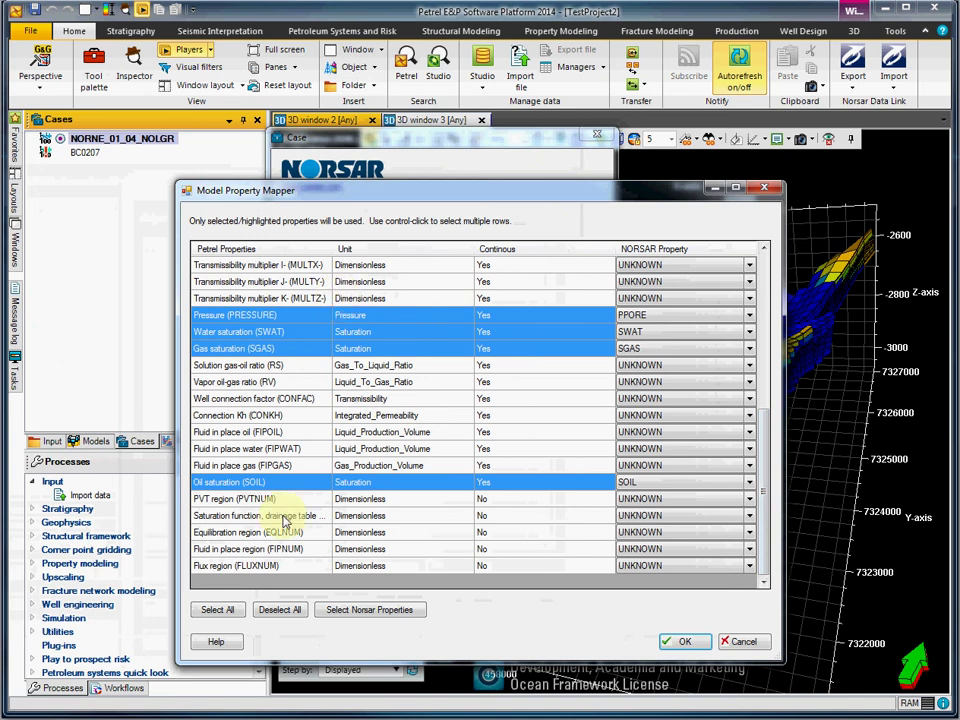
{"action": "left_click", "coordinate": [276, 484]}
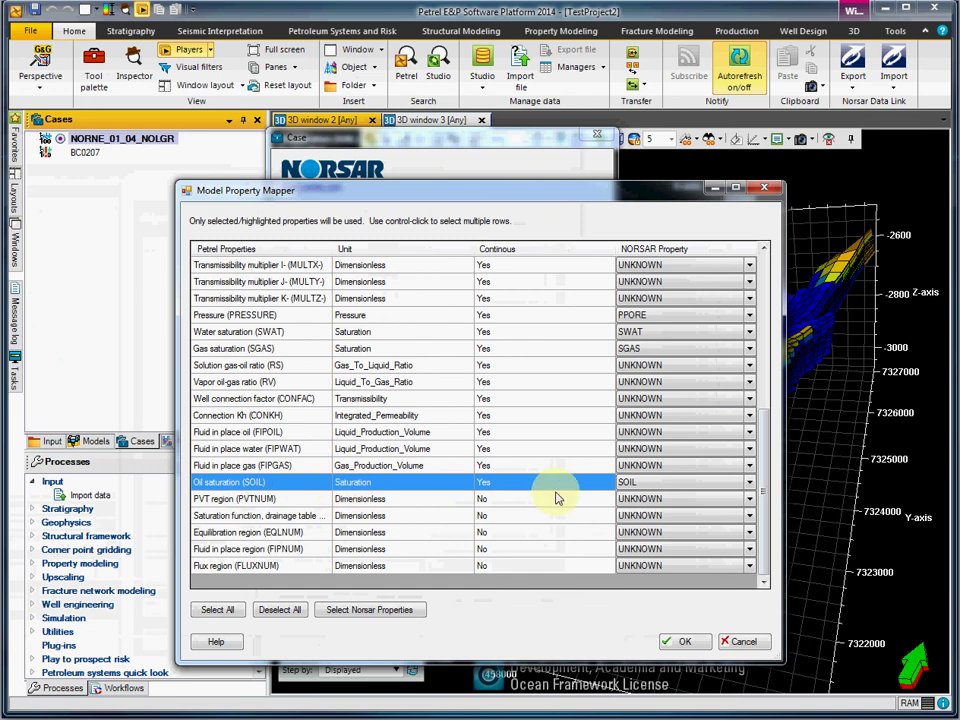
{"action": "left_click", "coordinate": [749, 484]}
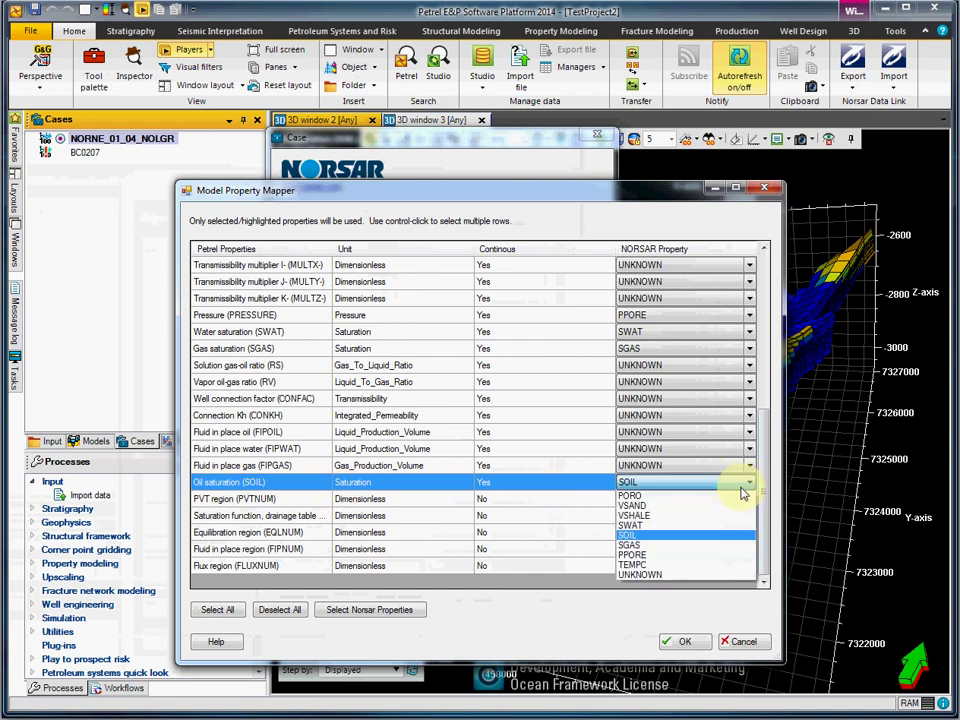
{"action": "left_click", "coordinate": [716, 540]}
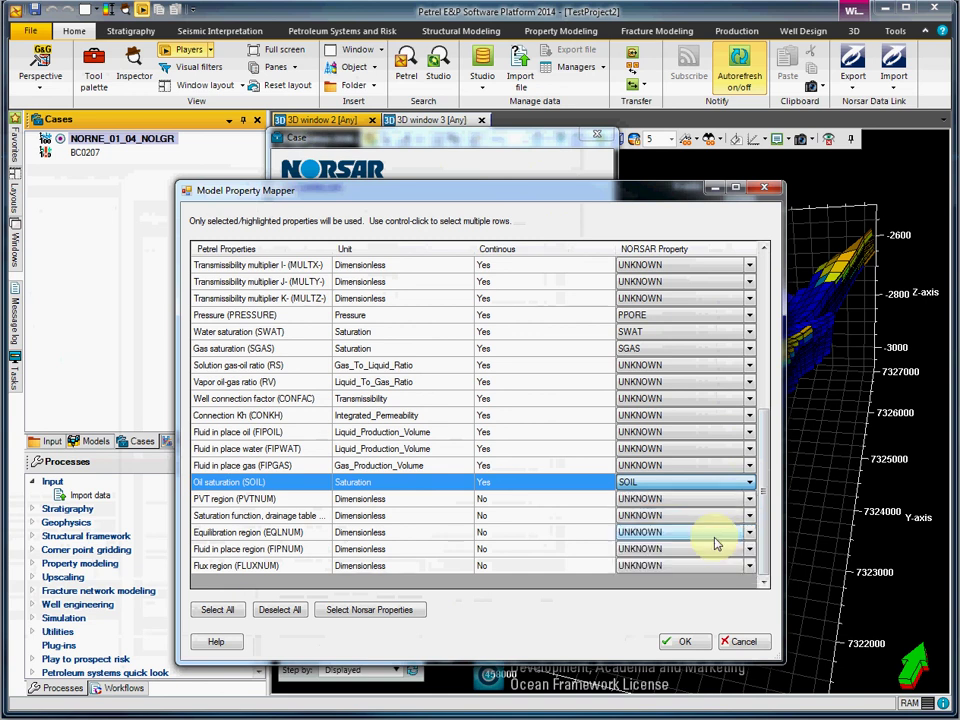
{"action": "left_click", "coordinate": [690, 641]}
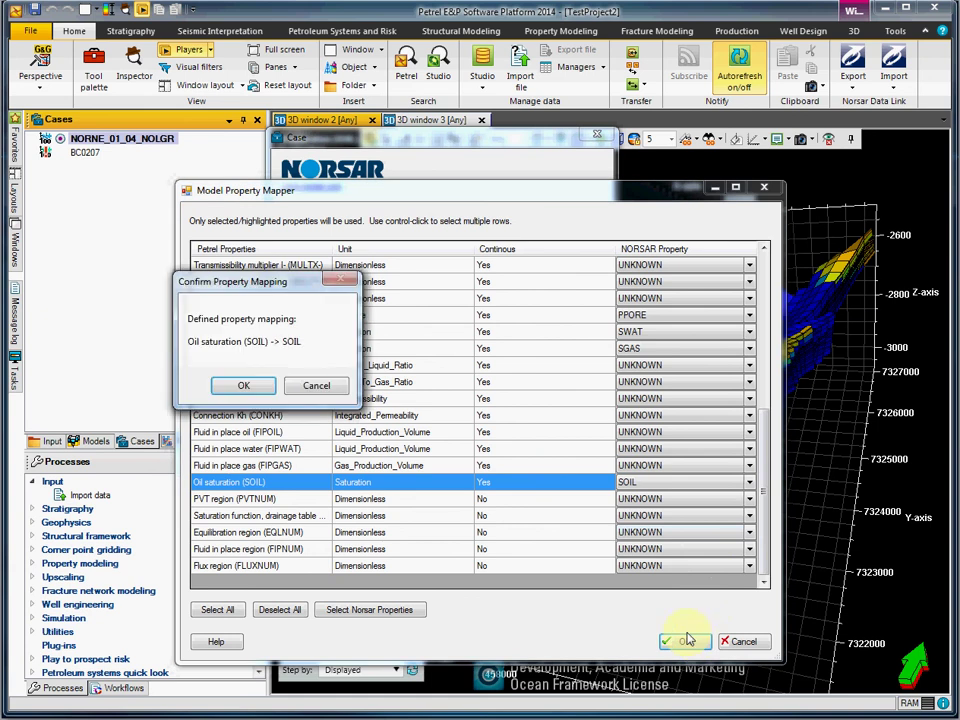
- Confirm the SOIL mapping, apply the export and start a new NORSAR project named 'NORNE project'
{"action": "left_click", "coordinate": [242, 388]}
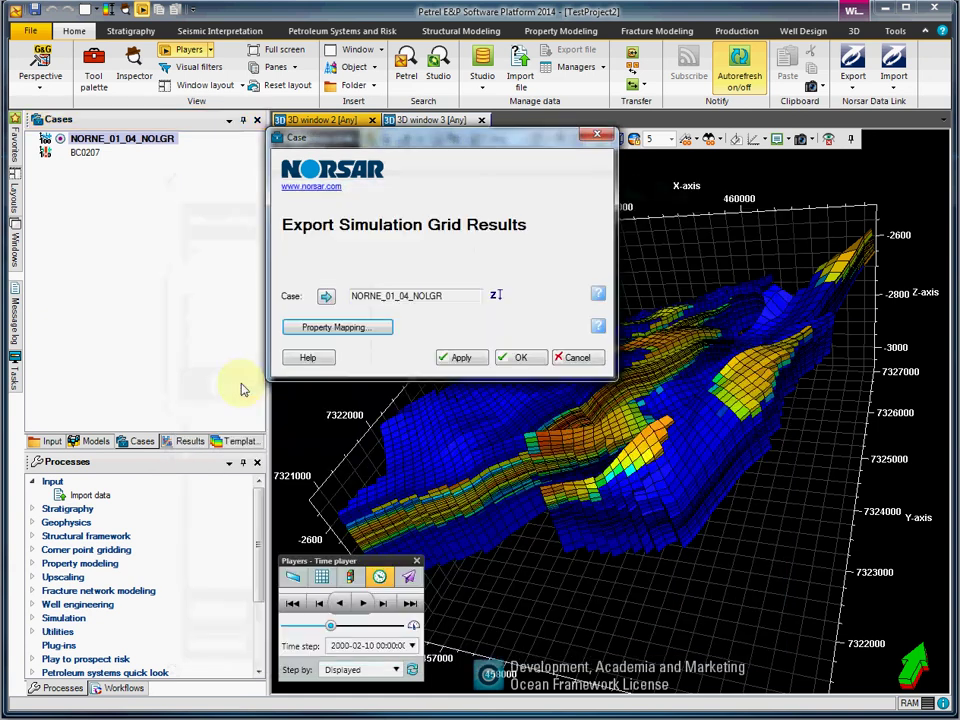
{"action": "left_click", "coordinate": [463, 362]}
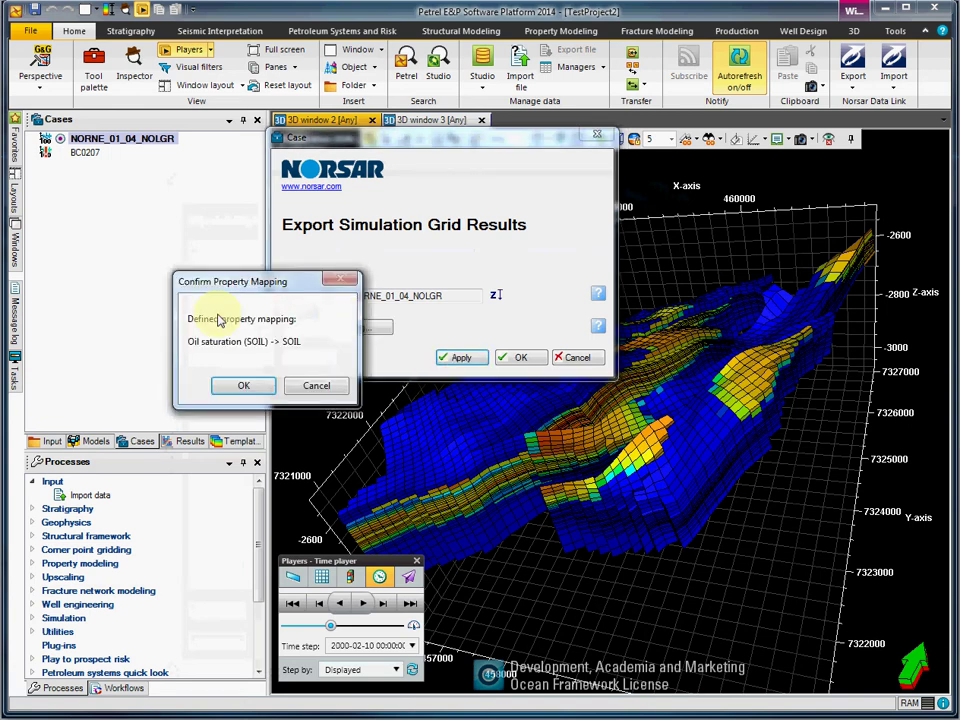
{"action": "left_click", "coordinate": [248, 386]}
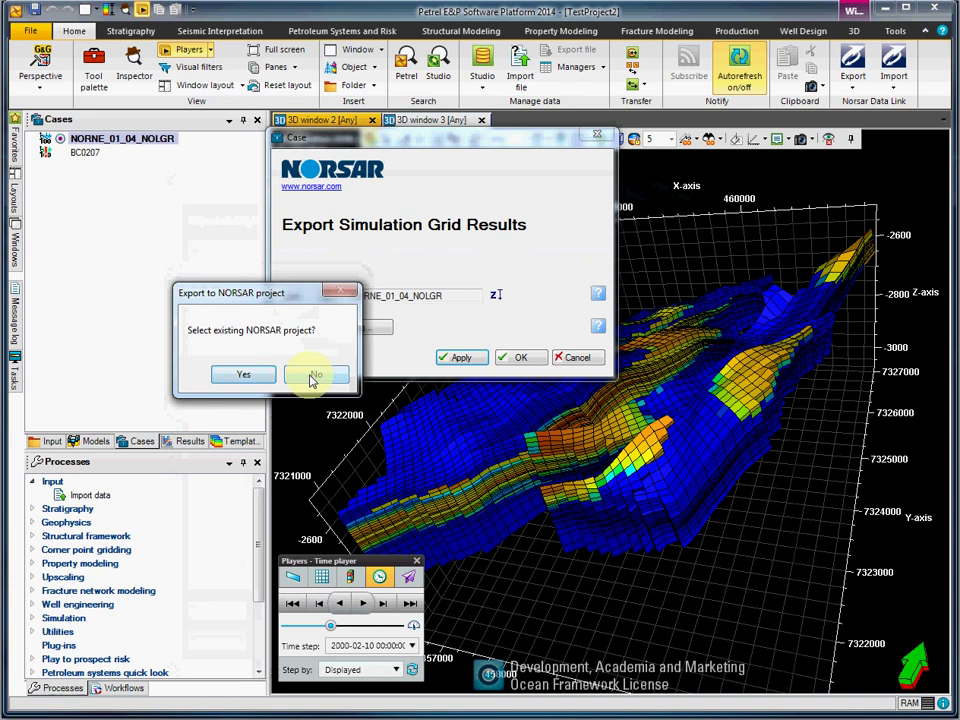
{"action": "left_click", "coordinate": [312, 377]}
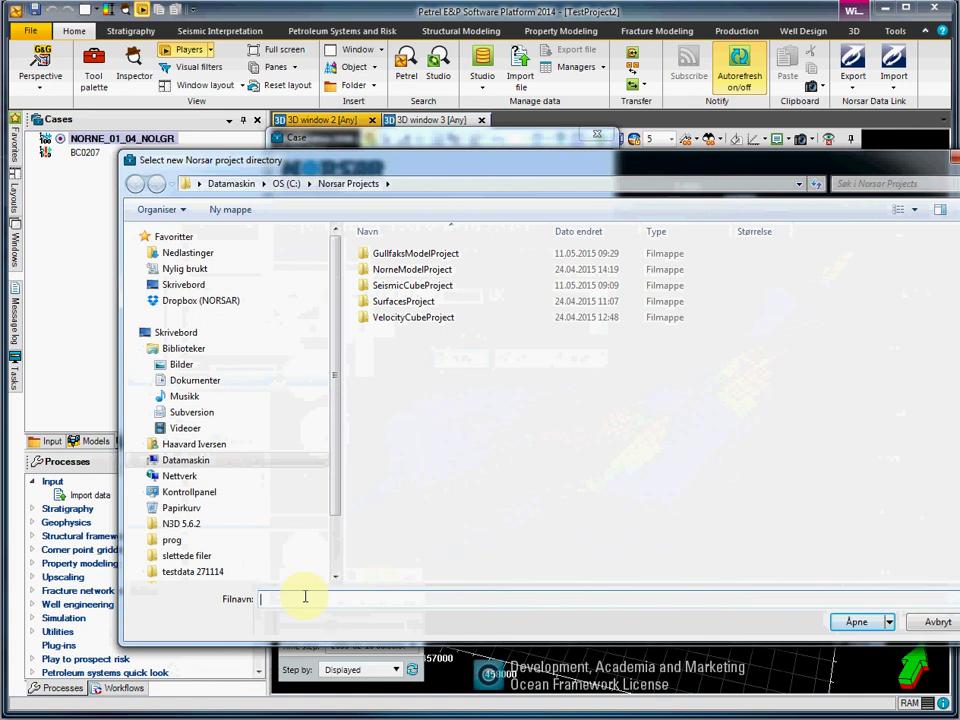
{"action": "type", "text": "NO"}
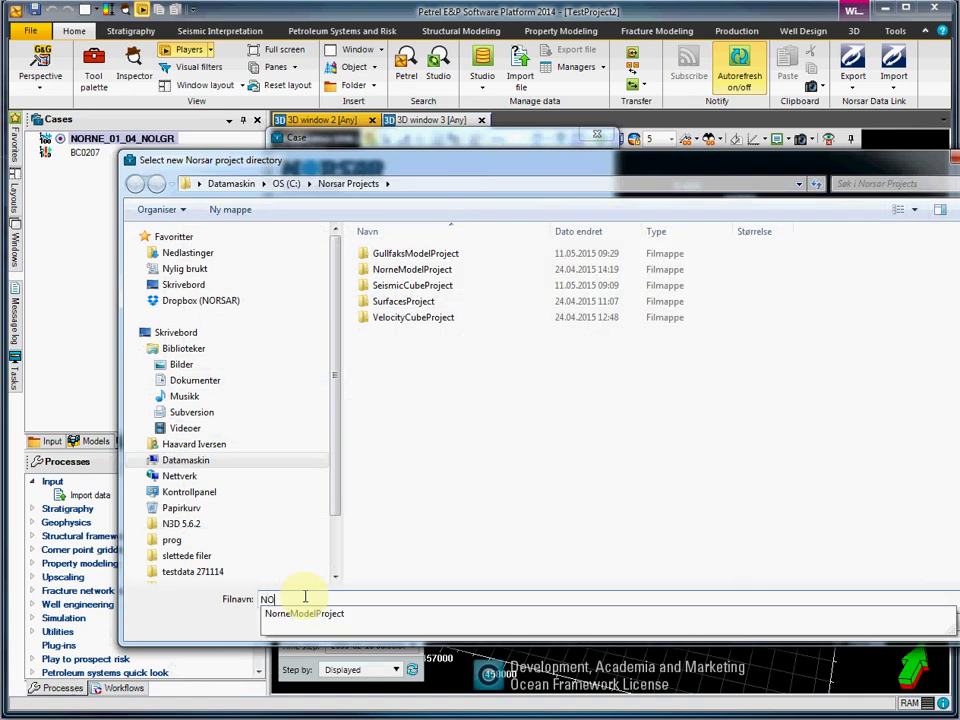
{"action": "type", "text": "R"}
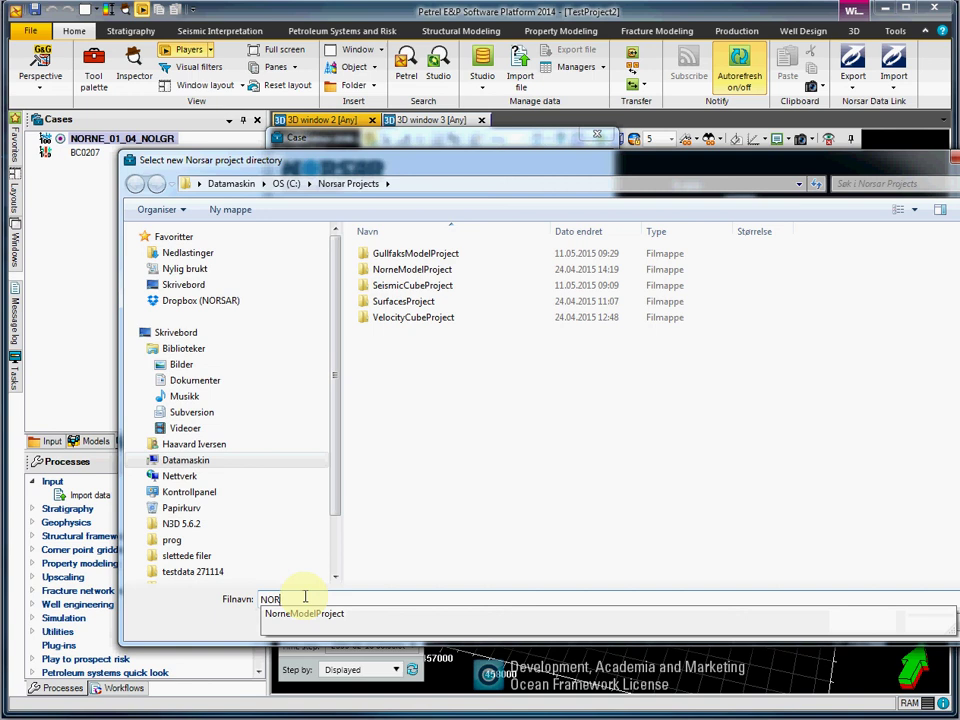
{"action": "type", "text": "MEproj"}
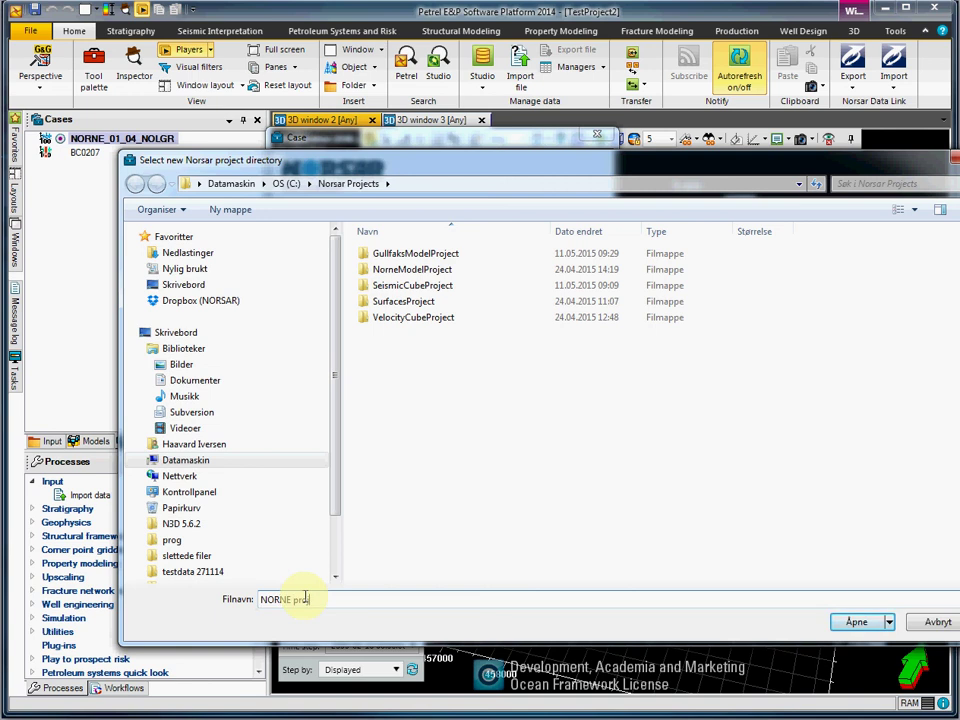
{"action": "type", "text": "ect"}
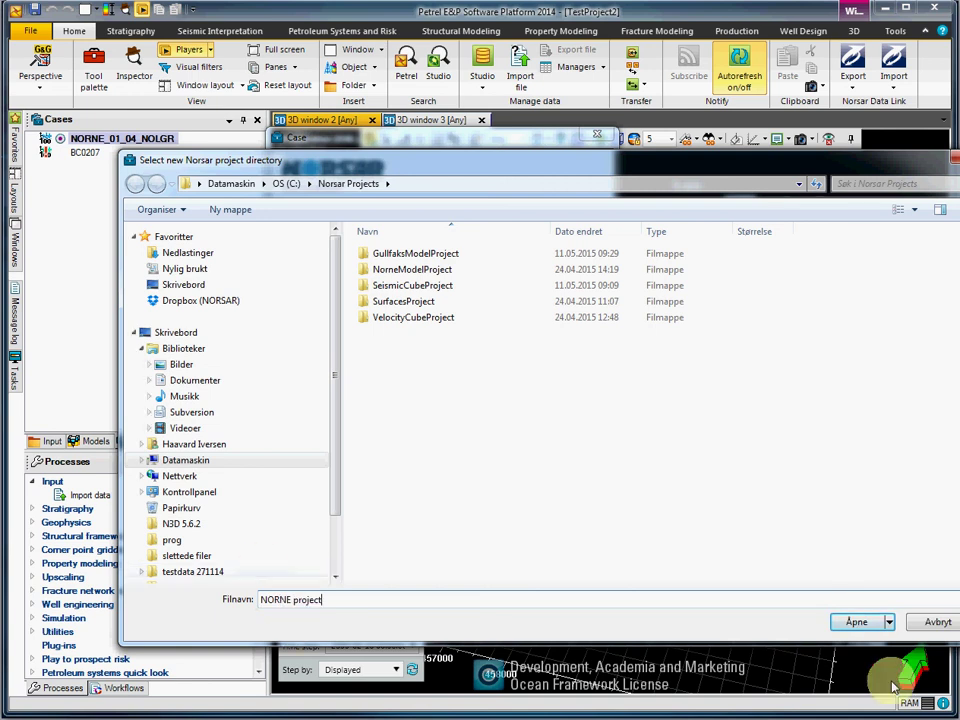
- Create the NORNE project and let the export write horizon geometries and properties
{"action": "left_click", "coordinate": [871, 627]}
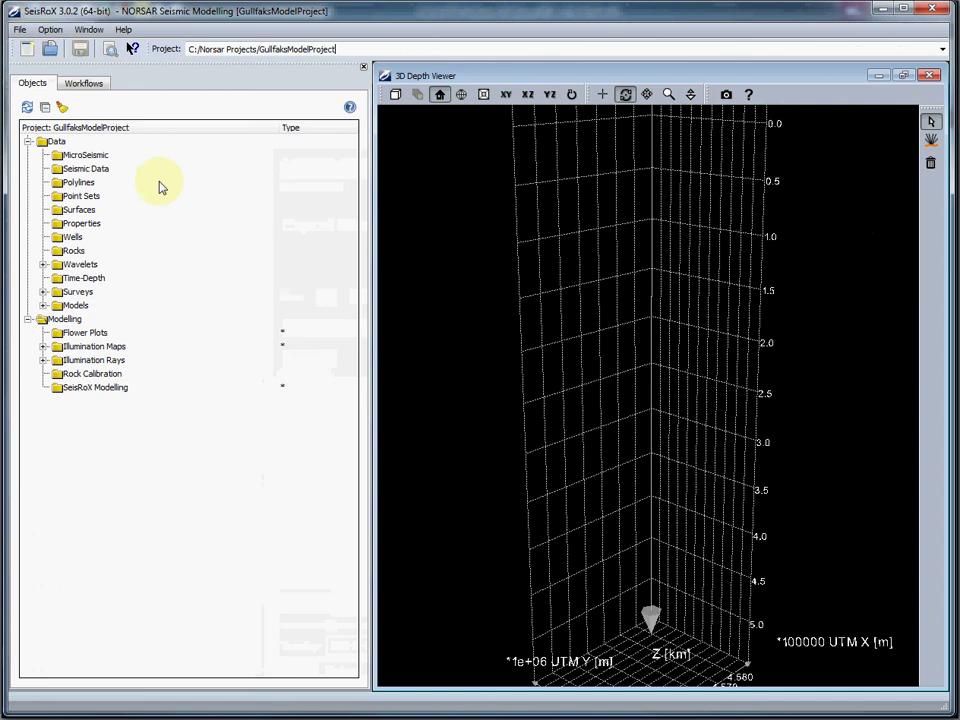
- Open the NORNE project from C:/Norsar Projects in place of GulfaksModelProject
{"action": "left_click", "coordinate": [19, 29]}
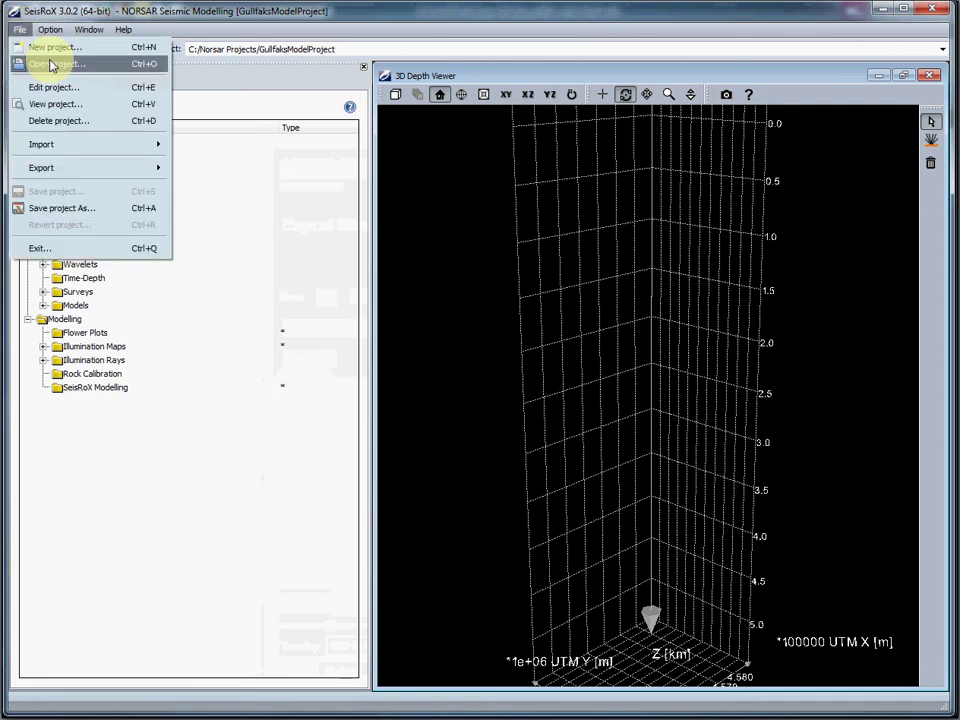
{"action": "left_click", "coordinate": [45, 63]}
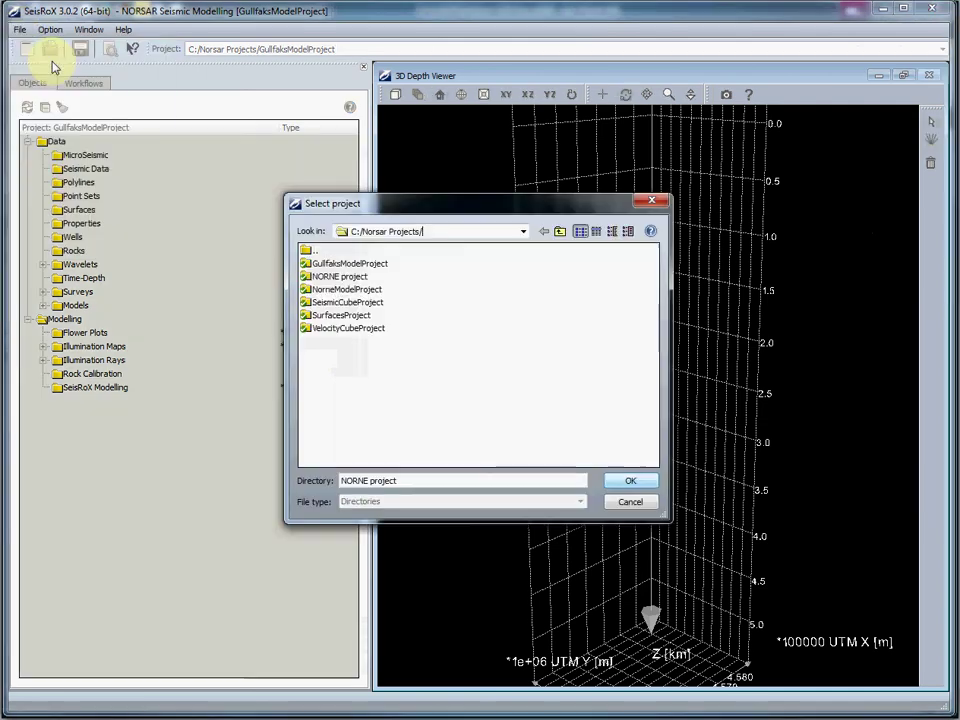
{"action": "left_click", "coordinate": [340, 276]}
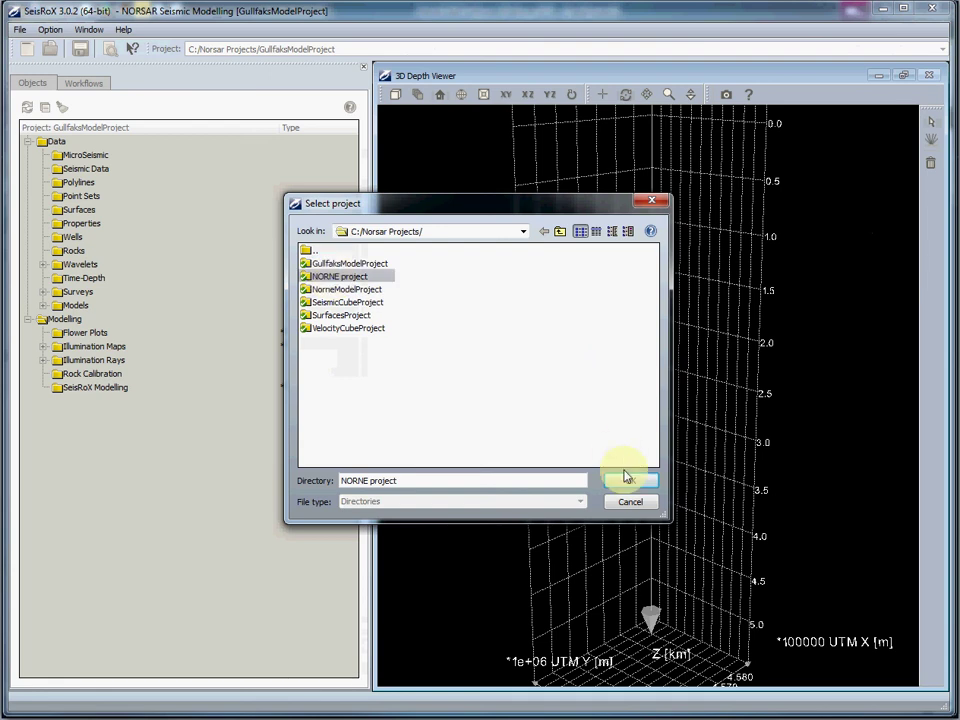
{"action": "left_click", "coordinate": [627, 479]}
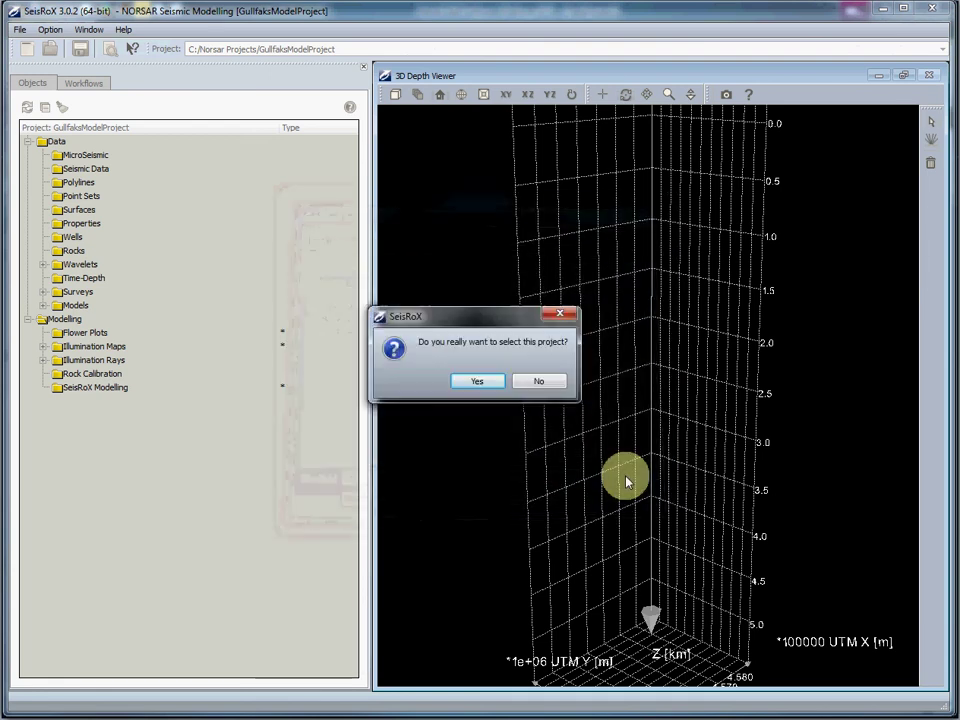
{"action": "left_click", "coordinate": [480, 381]}
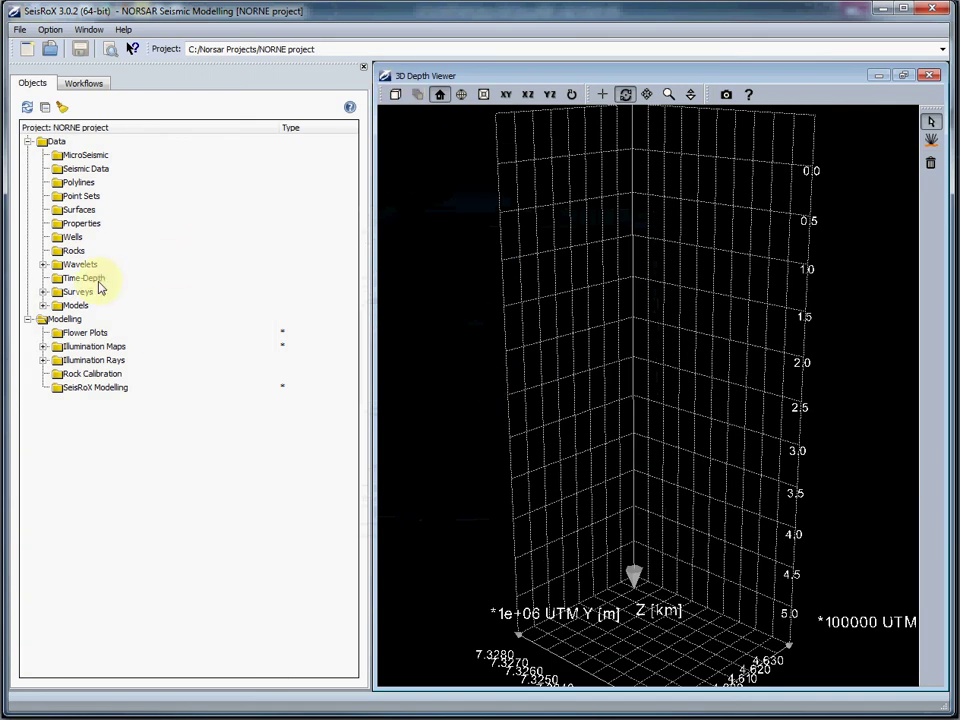
- Show the NORNE_01_04_NOLGR.EGRID model from Models > 3D in a perspective view
{"action": "left_click", "coordinate": [43, 305]}
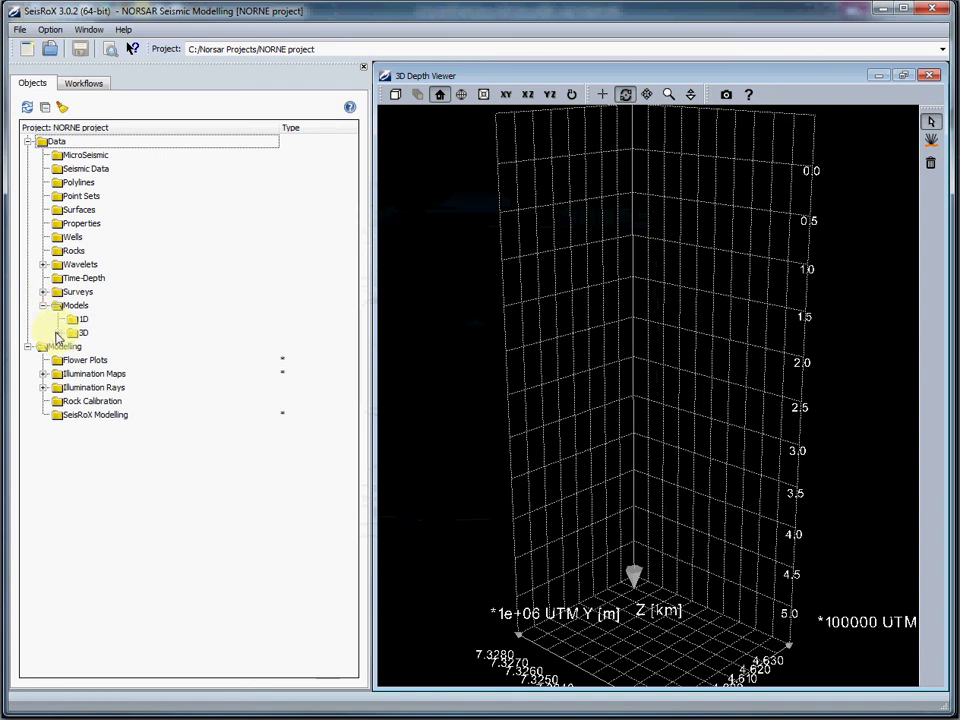
{"action": "left_click", "coordinate": [59, 332]}
{"action": "left_click", "coordinate": [88, 345]}
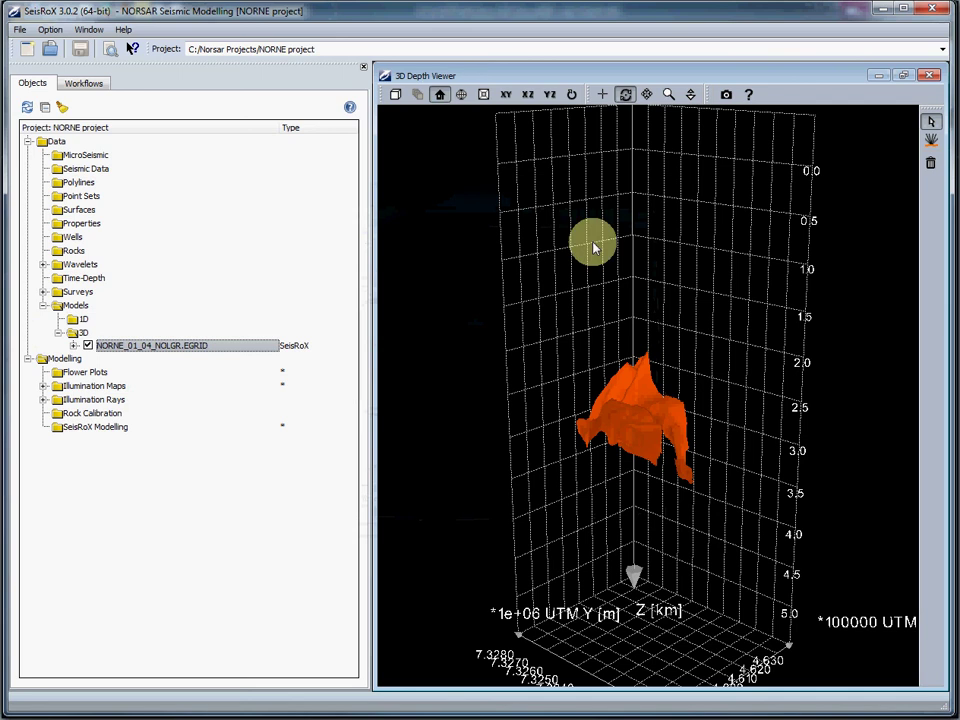
{"action": "left_click", "coordinate": [461, 96]}
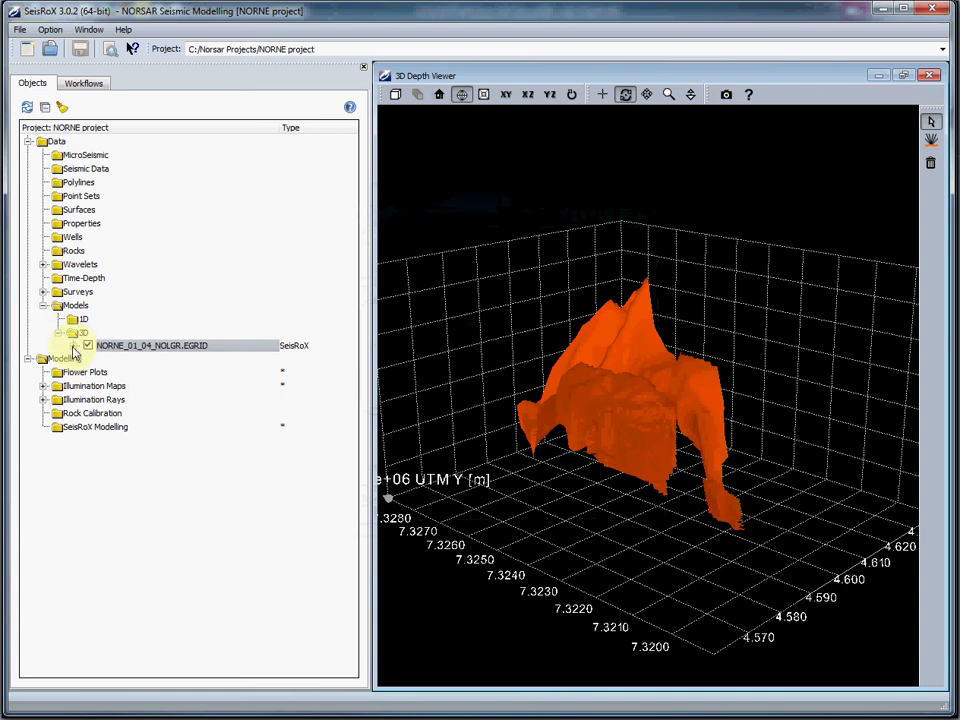
- Colour the grid by the SOIL oil saturation property
{"action": "left_click", "coordinate": [73, 347]}
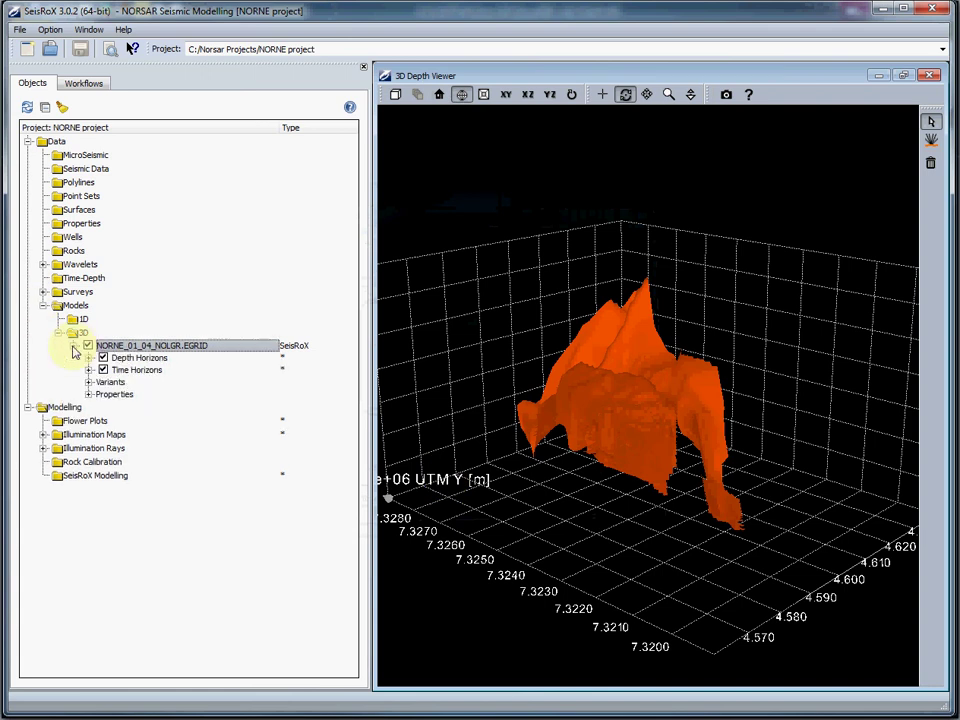
{"action": "left_click", "coordinate": [88, 394]}
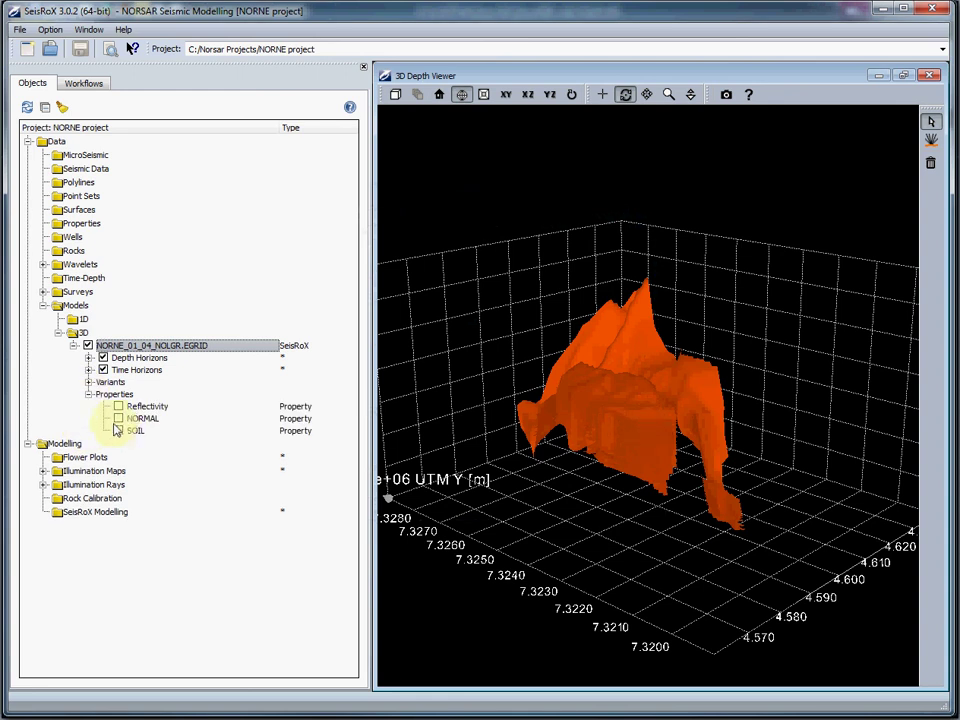
{"action": "left_click", "coordinate": [118, 431]}
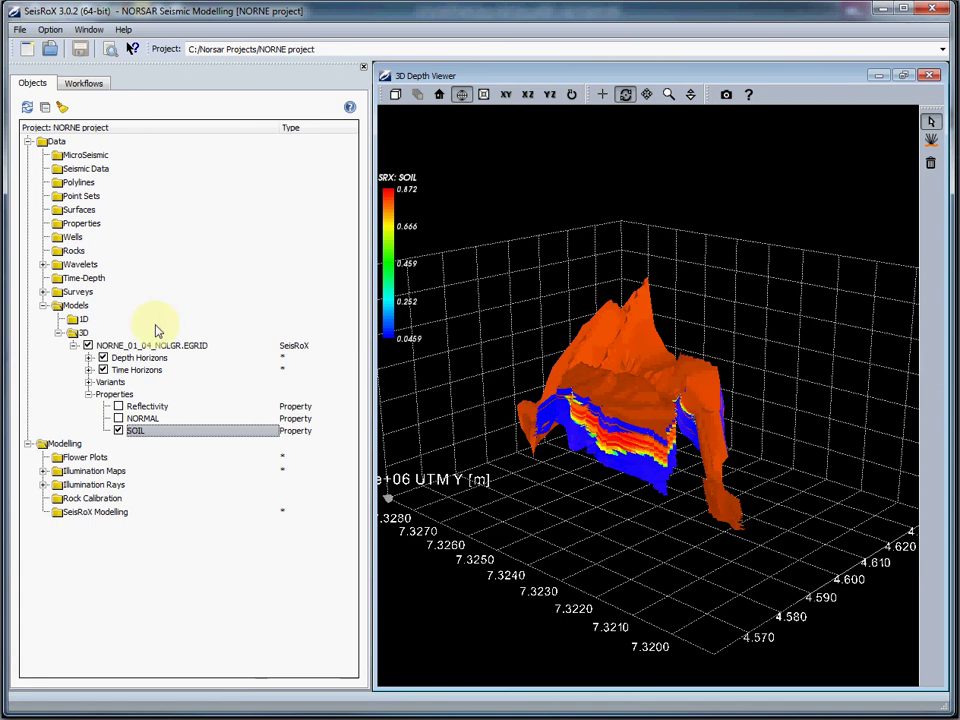
- Hide depth Horizons 1–7 and rotate the model to a lower oblique view
{"action": "left_click", "coordinate": [89, 358]}
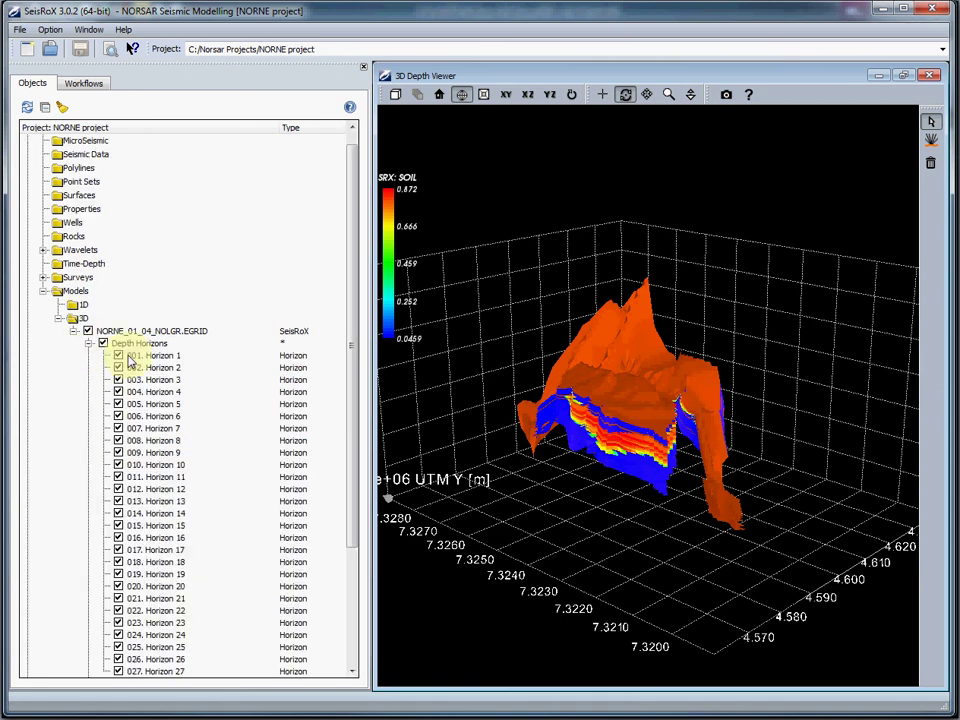
{"action": "left_click", "coordinate": [118, 355]}
{"action": "left_click", "coordinate": [118, 380]}
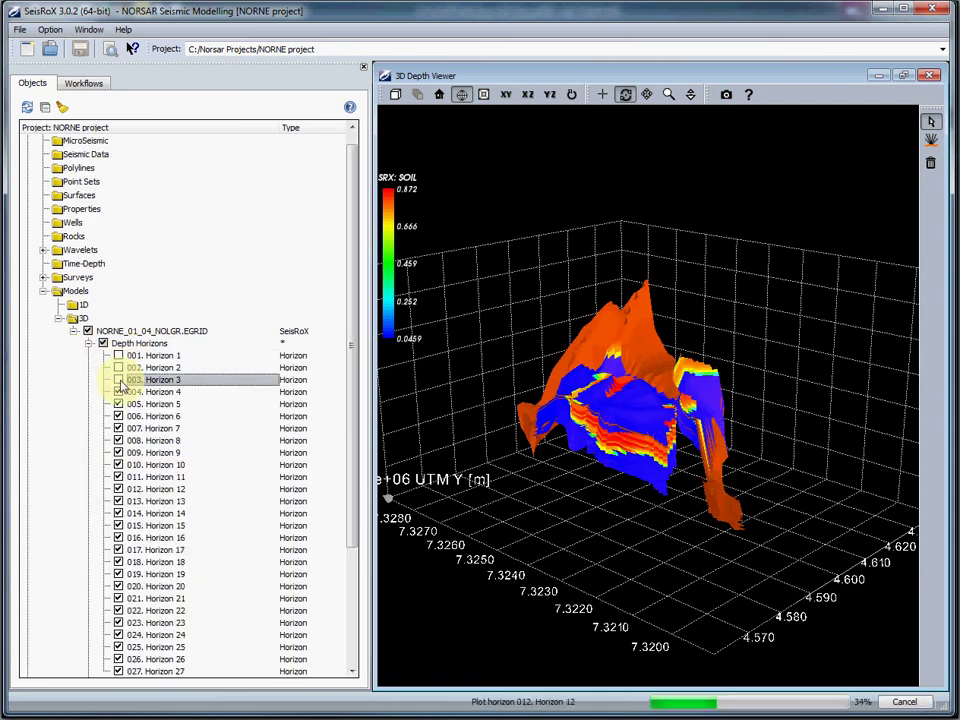
{"action": "left_click", "coordinate": [118, 392]}
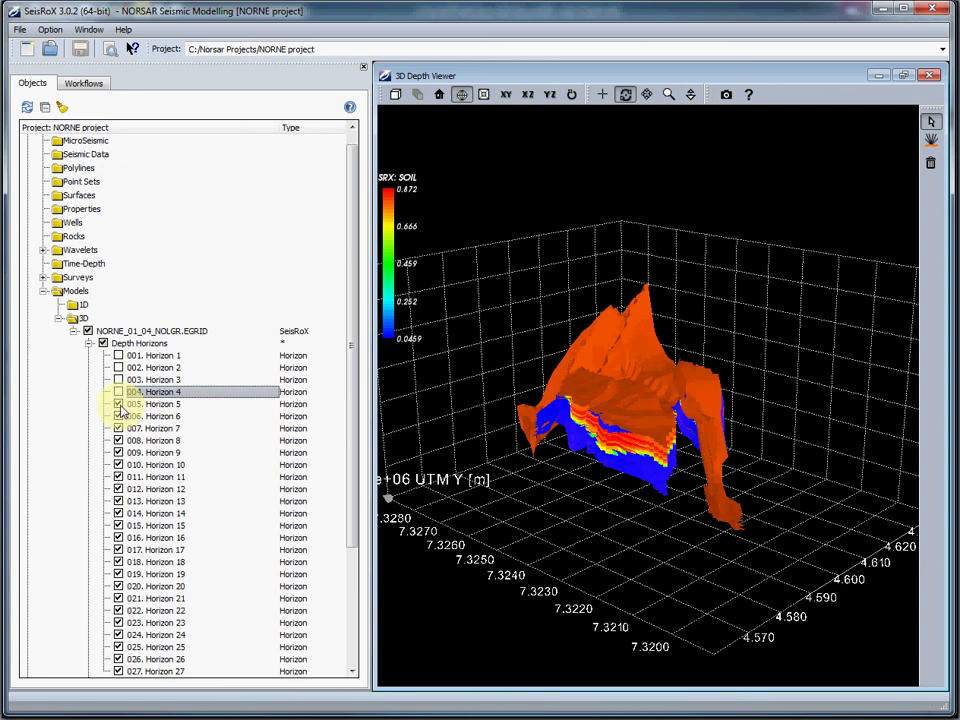
{"action": "left_click", "coordinate": [118, 404]}
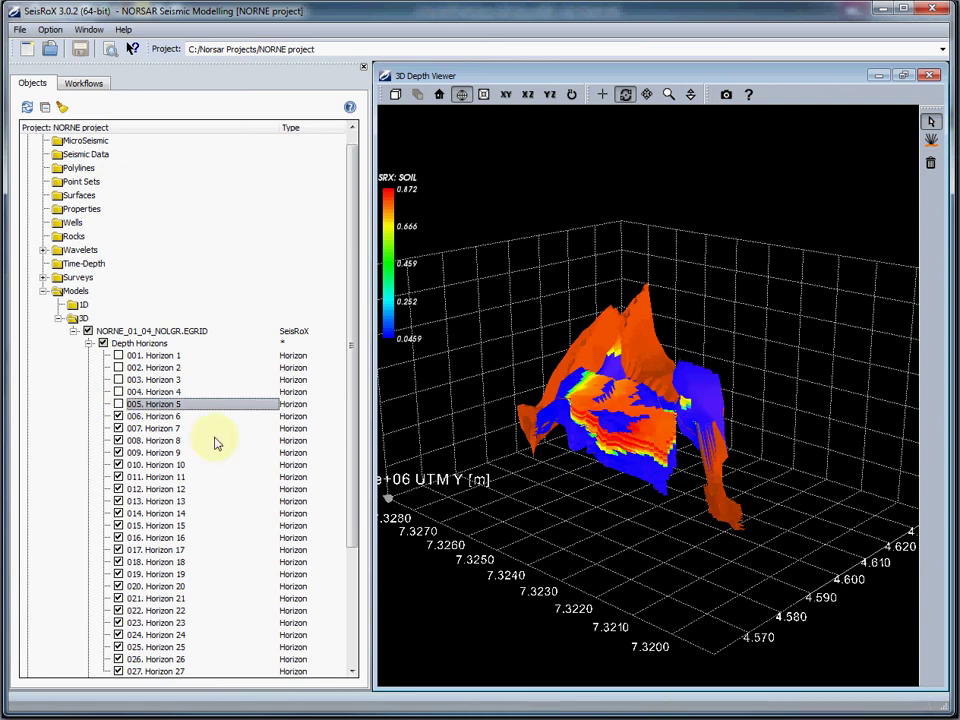
{"action": "left_click", "coordinate": [118, 428]}
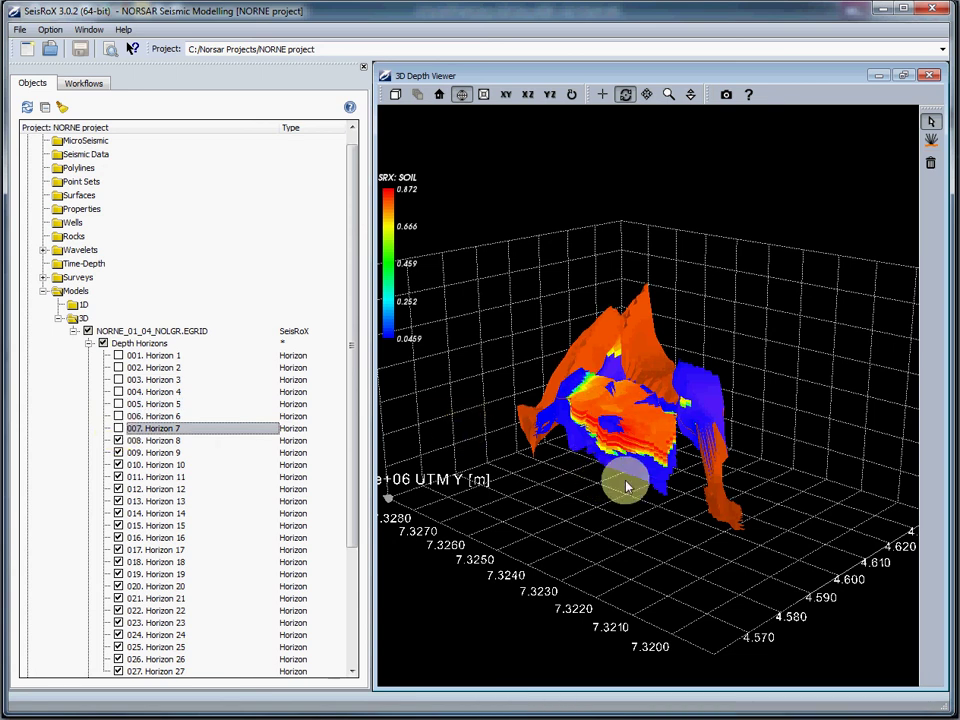
{"action": "mouse_move", "coordinate": [627, 487]}
{"action": "left_mouse_down"}
{"action": "mouse_move", "coordinate": [737, 463]}
{"action": "mouse_move", "coordinate": [531, 471]}
{"action": "mouse_move", "coordinate": [521, 497]}
{"action": "left_mouse_up"}
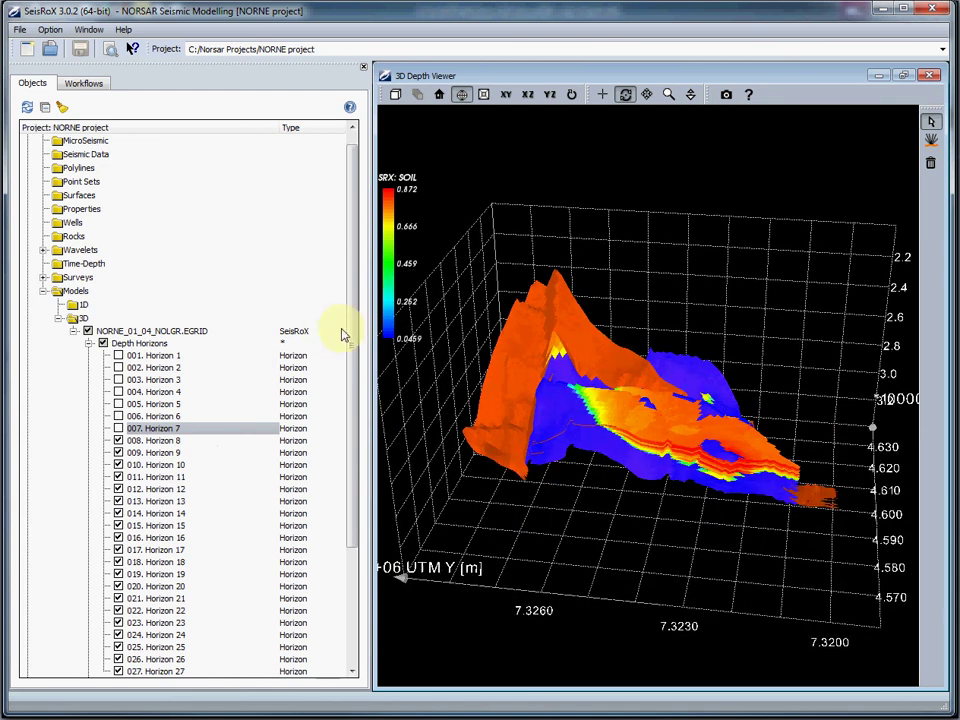
{"action": "left_click_drag", "start_coordinate": [351, 332], "coordinate": [349, 444]}
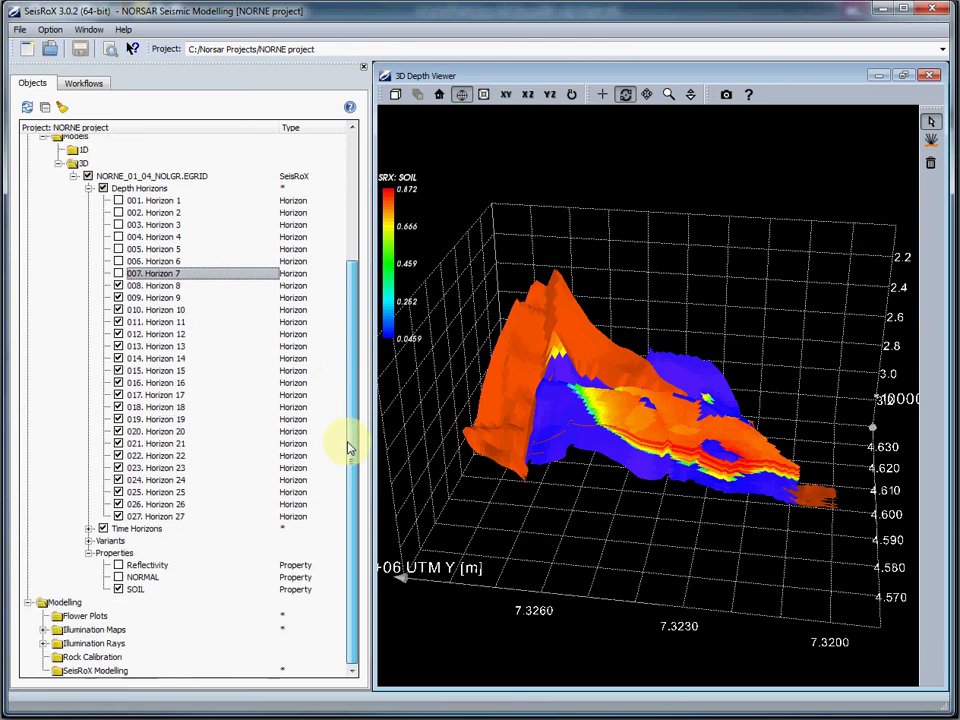
- Turn off the 11.06.1997 variant and show variants 08.13.1998, 11.05.1998, 05.03.2001 and 02.06.2003
{"action": "left_click", "coordinate": [89, 542]}
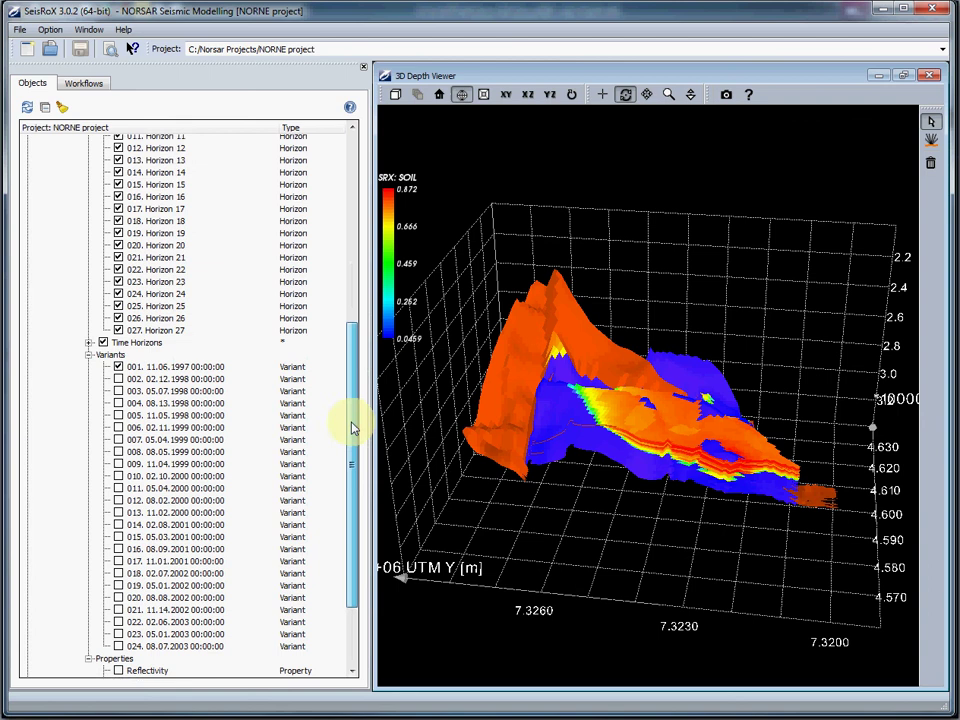
{"action": "scroll", "coordinate": [352, 428], "scroll_direction": "down", "scroll_amount": 1}
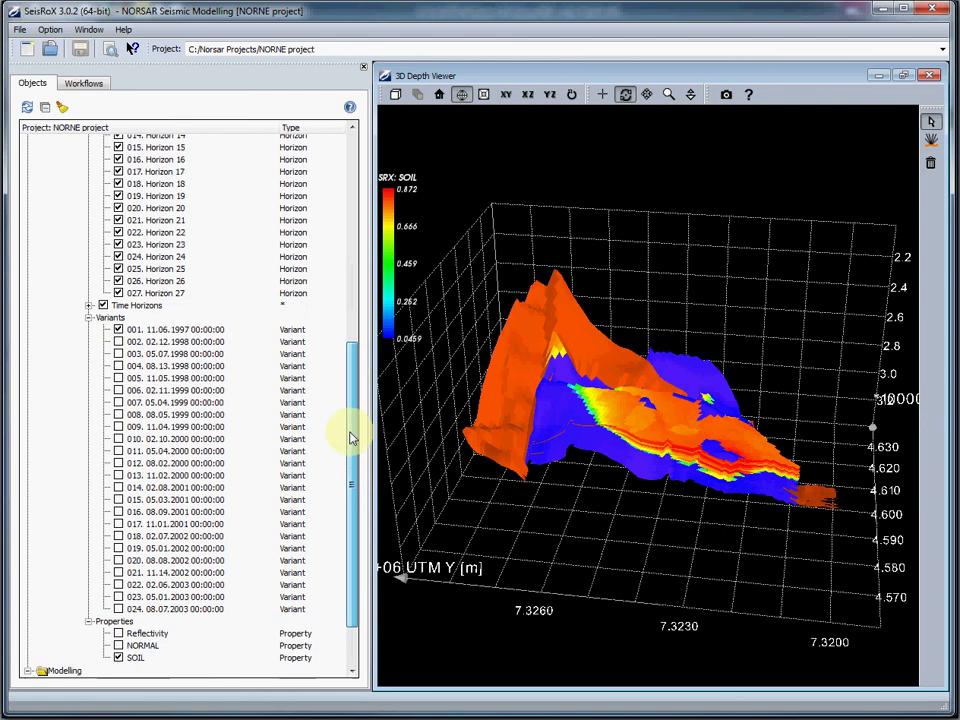
{"action": "left_click", "coordinate": [119, 341]}
{"action": "left_click", "coordinate": [118, 365]}
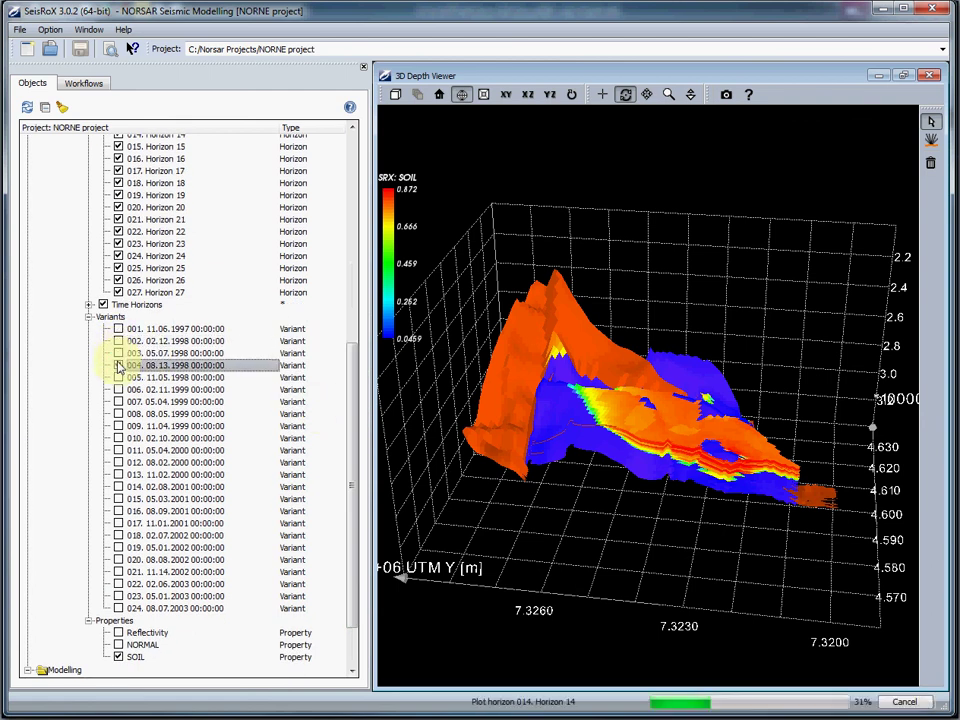
{"action": "left_click", "coordinate": [118, 377]}
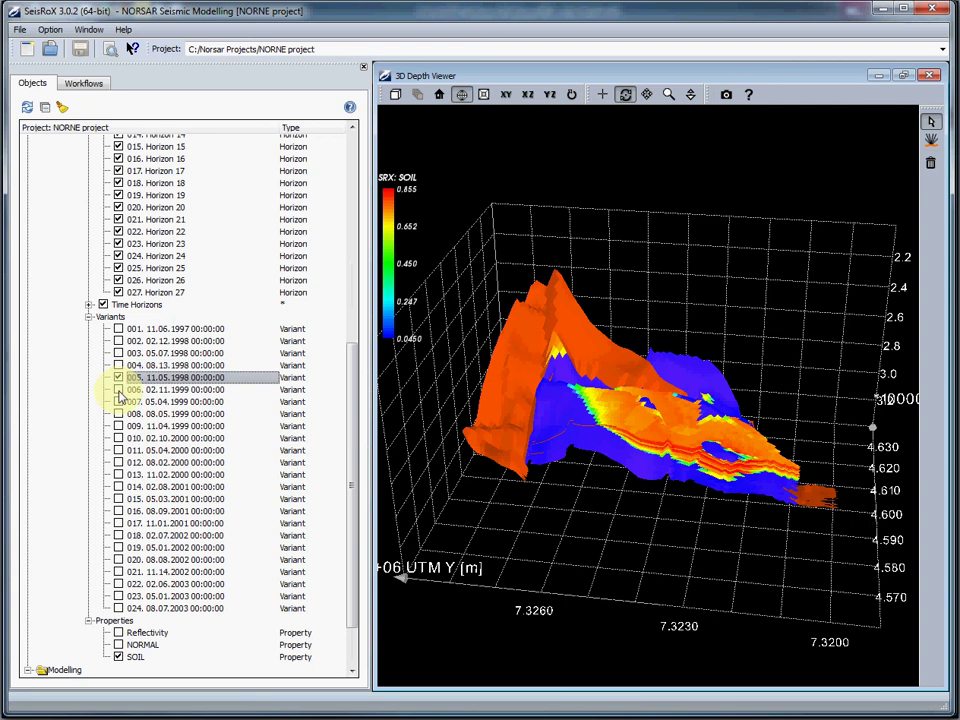
{"action": "left_click", "coordinate": [118, 498]}
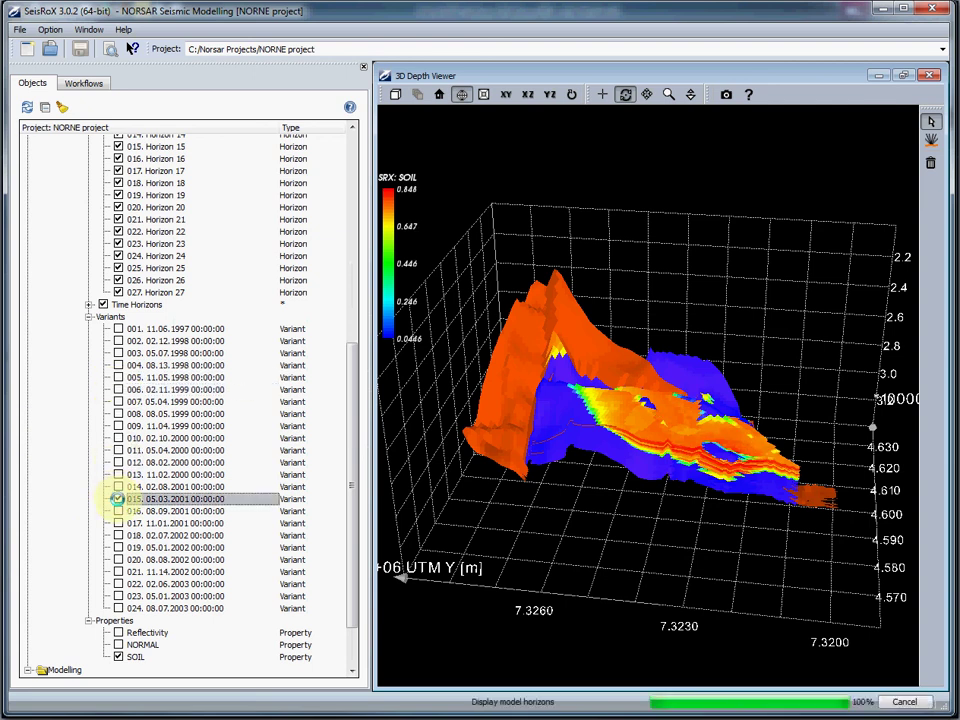
{"action": "left_click", "coordinate": [119, 586]}
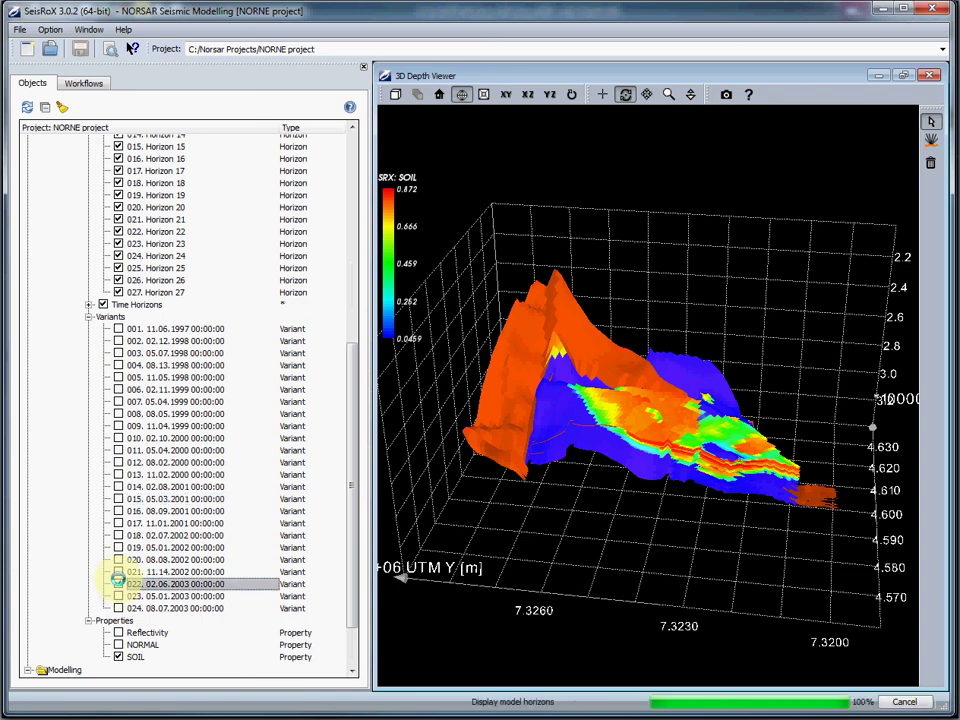